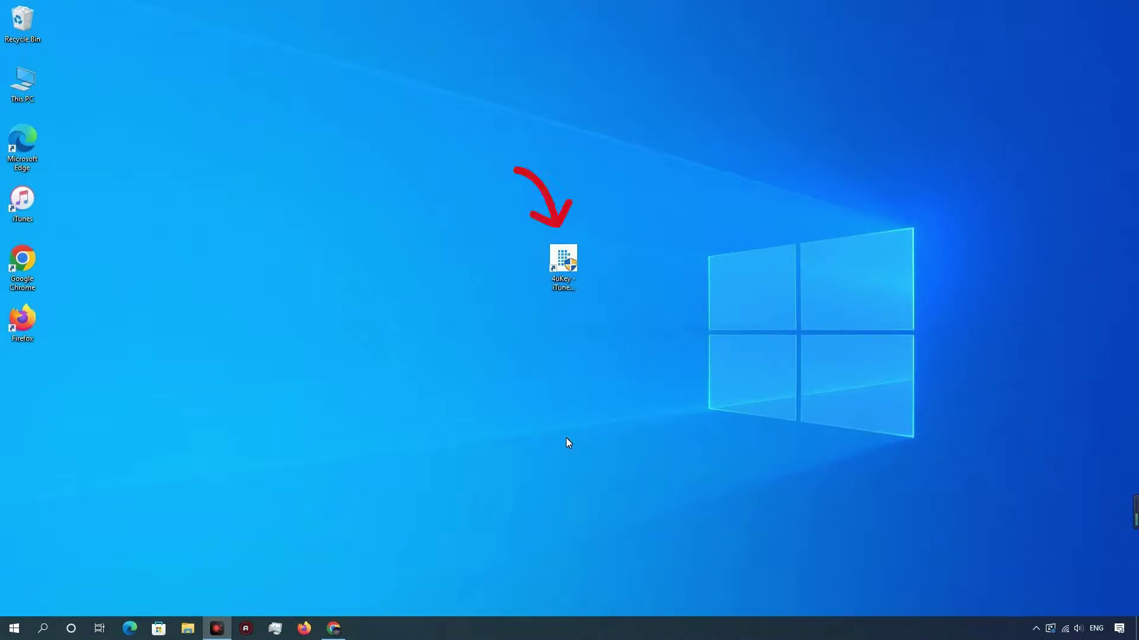
Launch 4uKey, open Retrieve iTunes Backup Password and select the iPhone 7 Plus backup.
{"action": "double_click", "coordinate": [558, 257]}
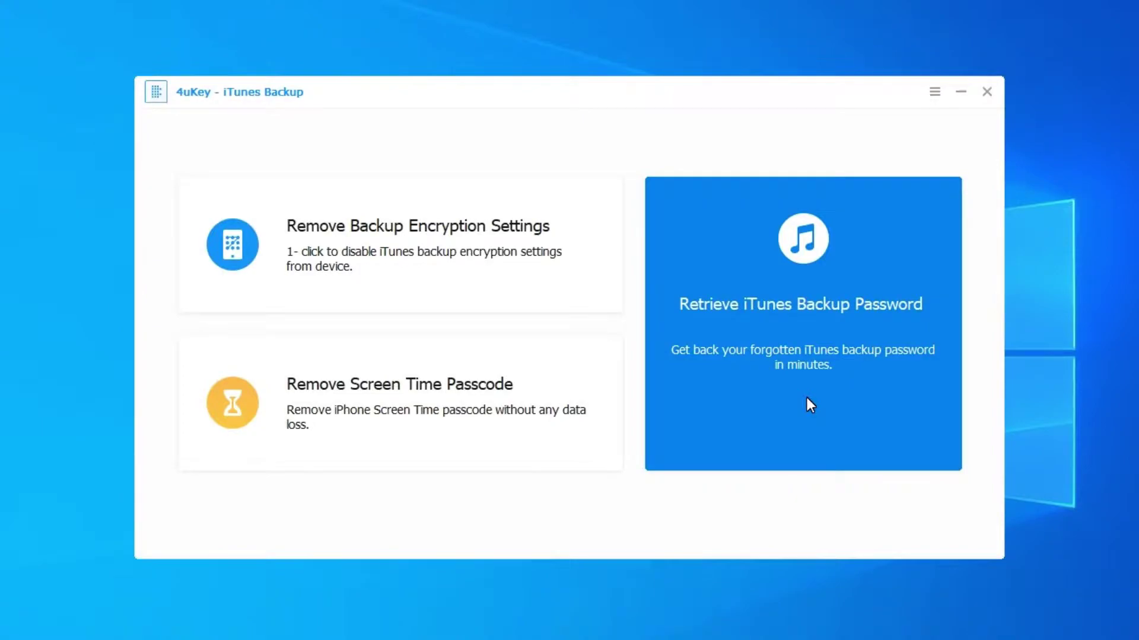
{"action": "left_click", "coordinate": [806, 398]}
{"action": "left_click", "coordinate": [602, 249]}
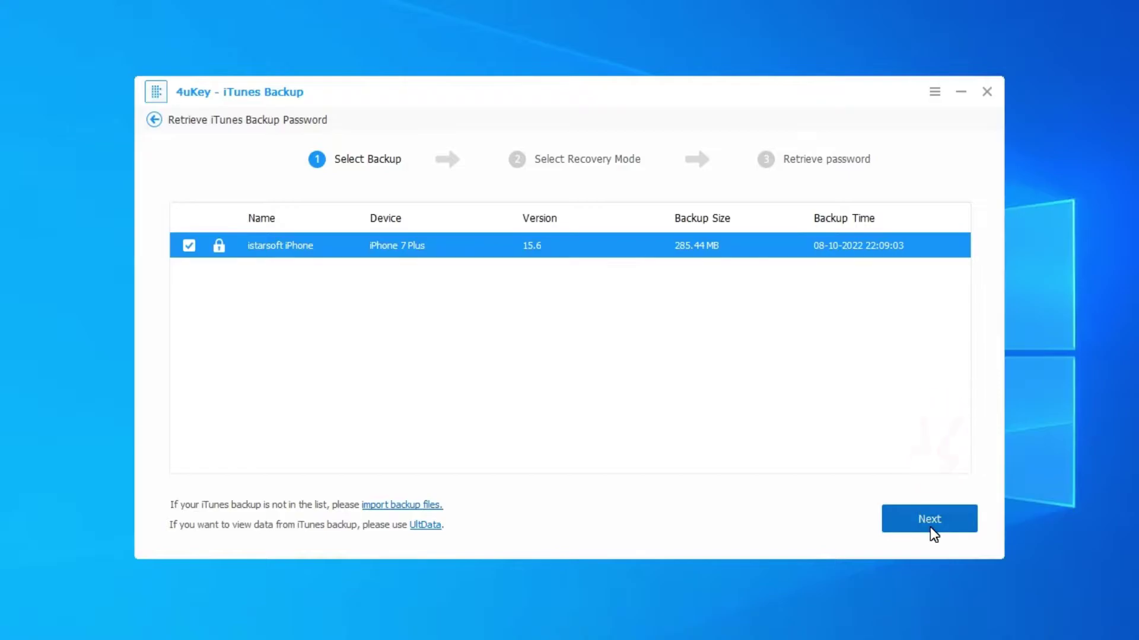
Compare the recovery modes, review Dictionary Attack settings, then choose Brute Force with Mask Attack.
{"action": "left_click", "coordinate": [930, 527]}
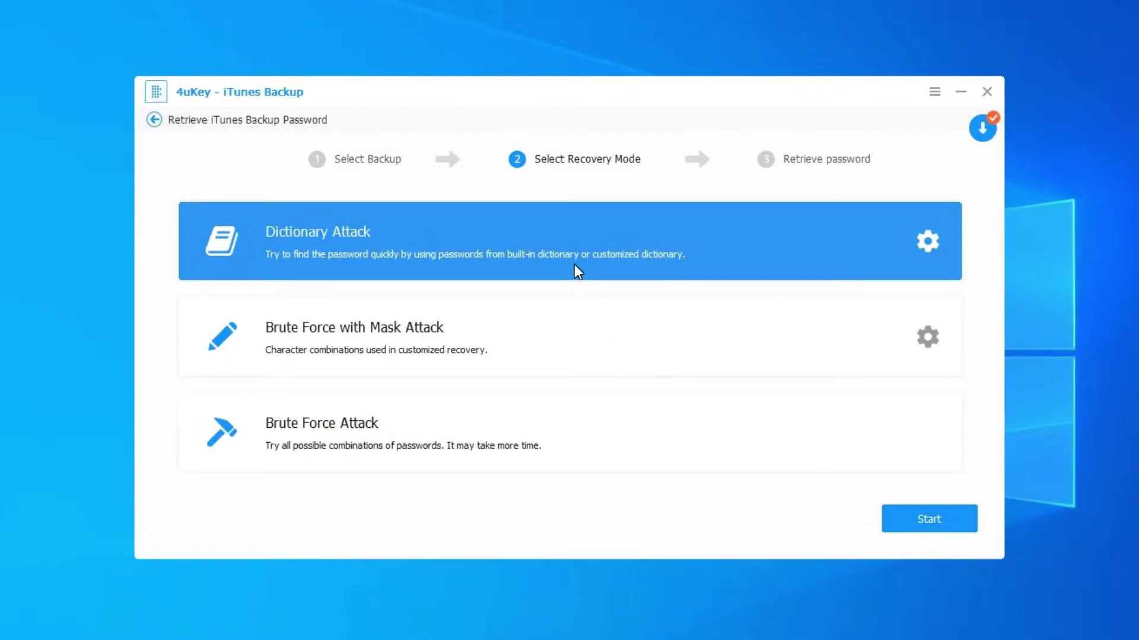
{"action": "left_click", "coordinate": [565, 327]}
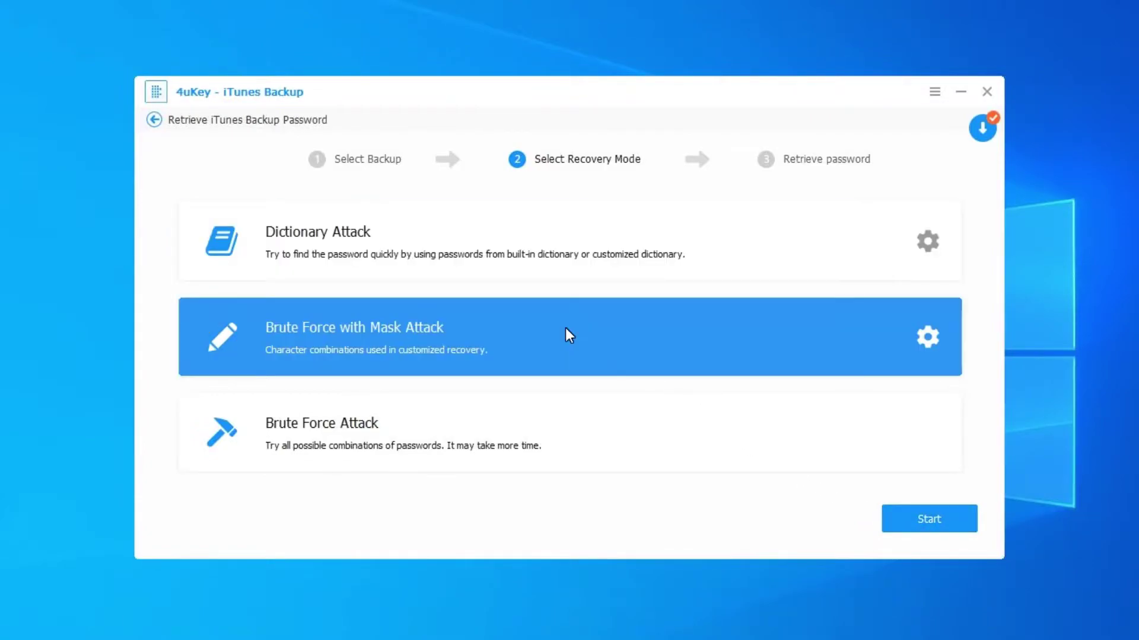
{"action": "left_click", "coordinate": [581, 440]}
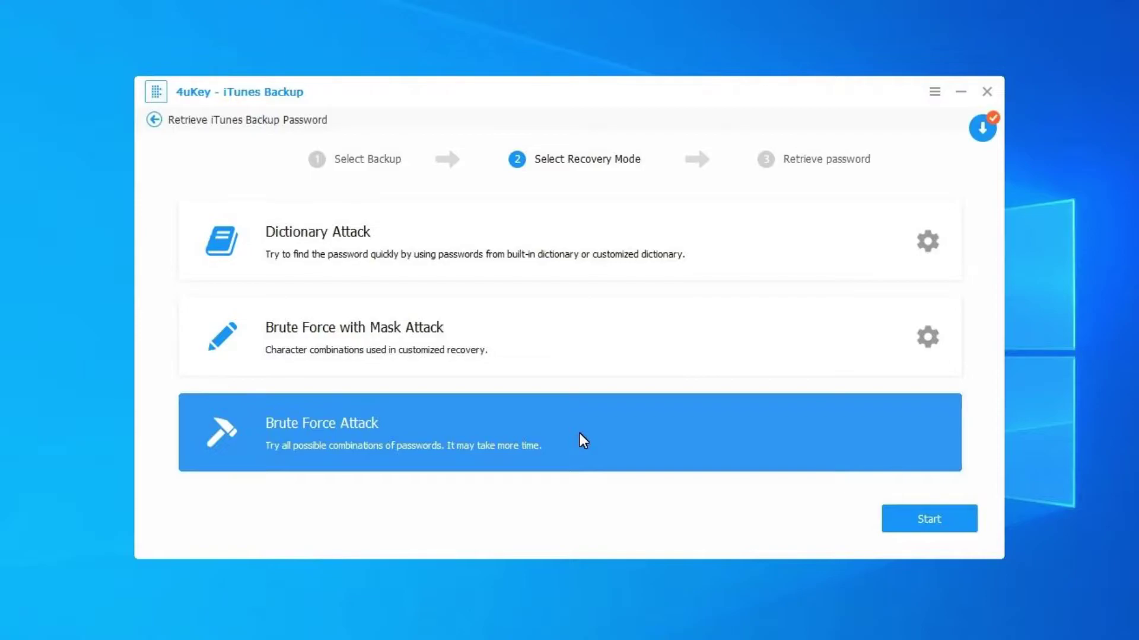
{"action": "left_click", "coordinate": [561, 236]}
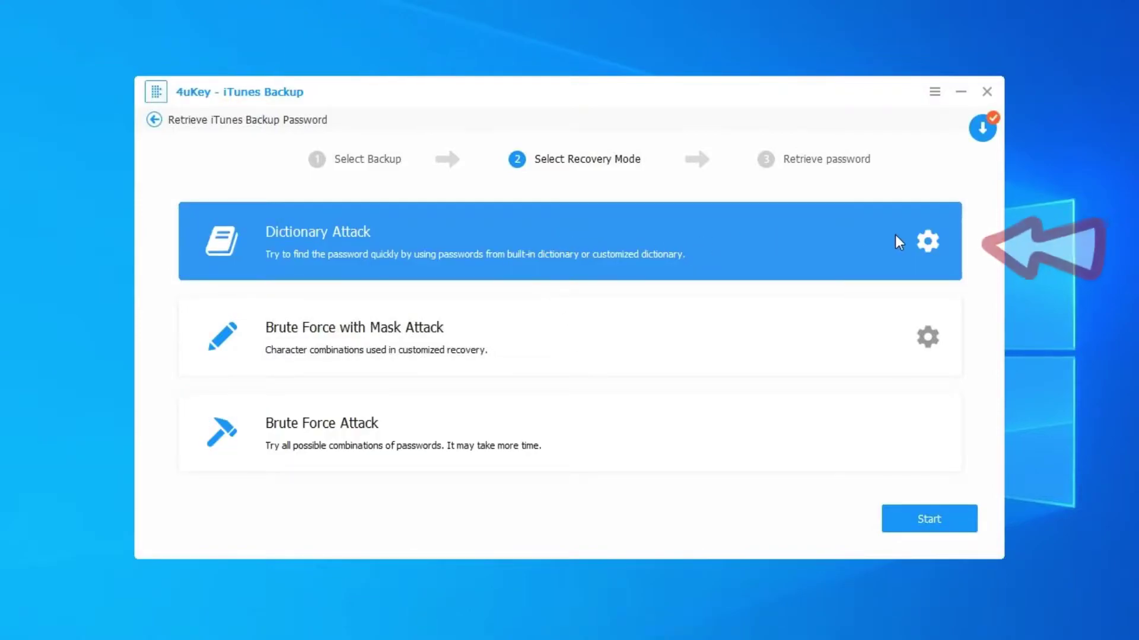
{"action": "left_click", "coordinate": [926, 242]}
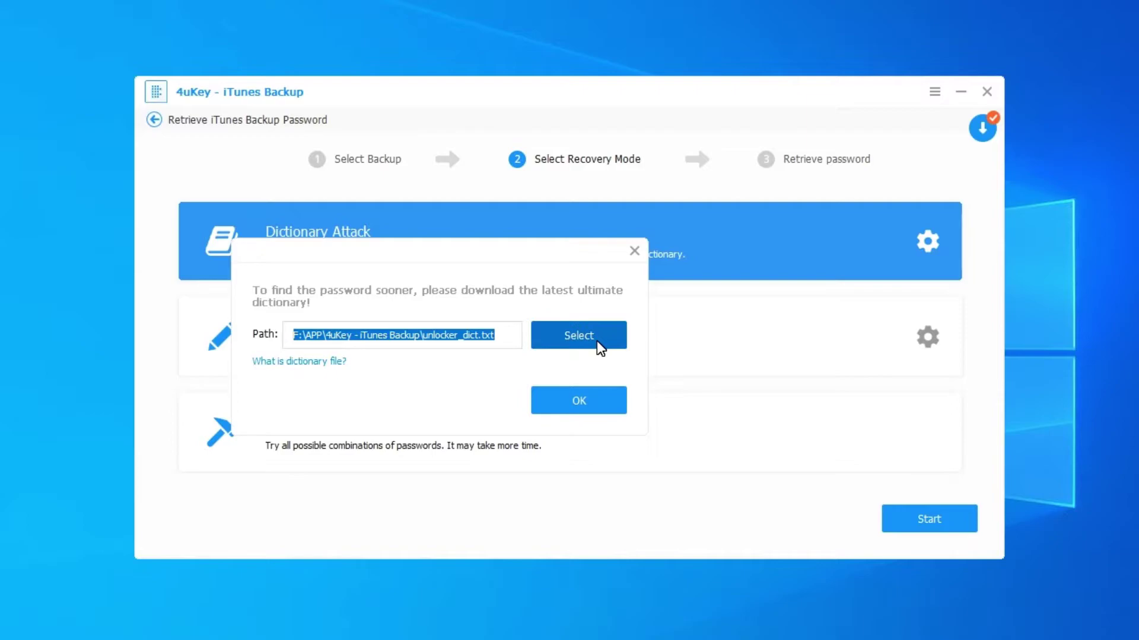
{"action": "left_click", "coordinate": [585, 396]}
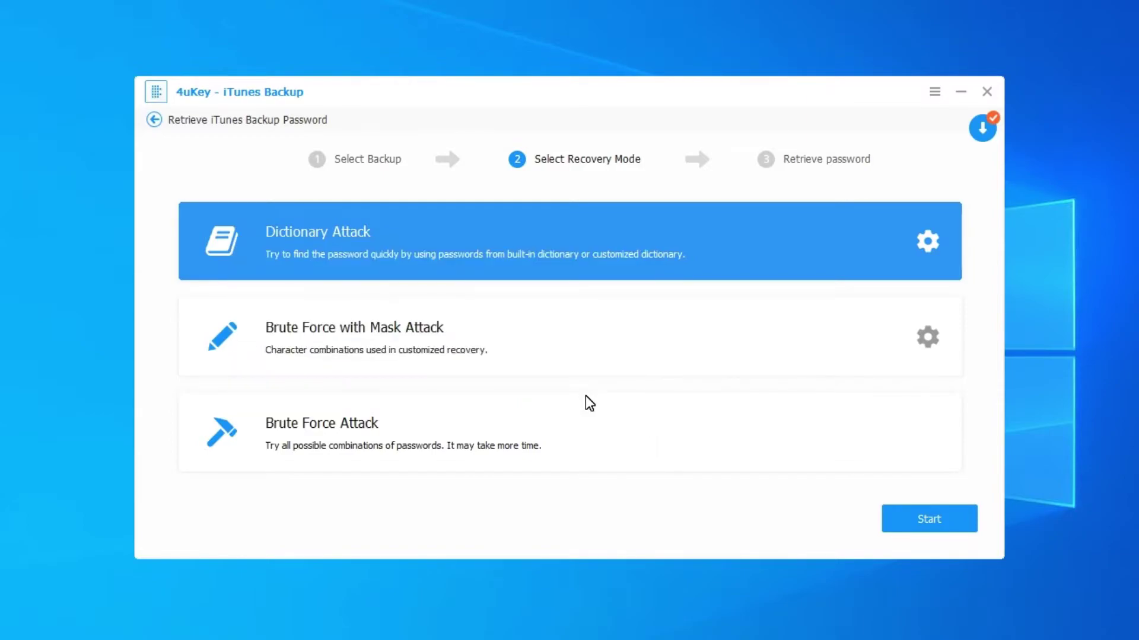
{"action": "left_click", "coordinate": [592, 352]}
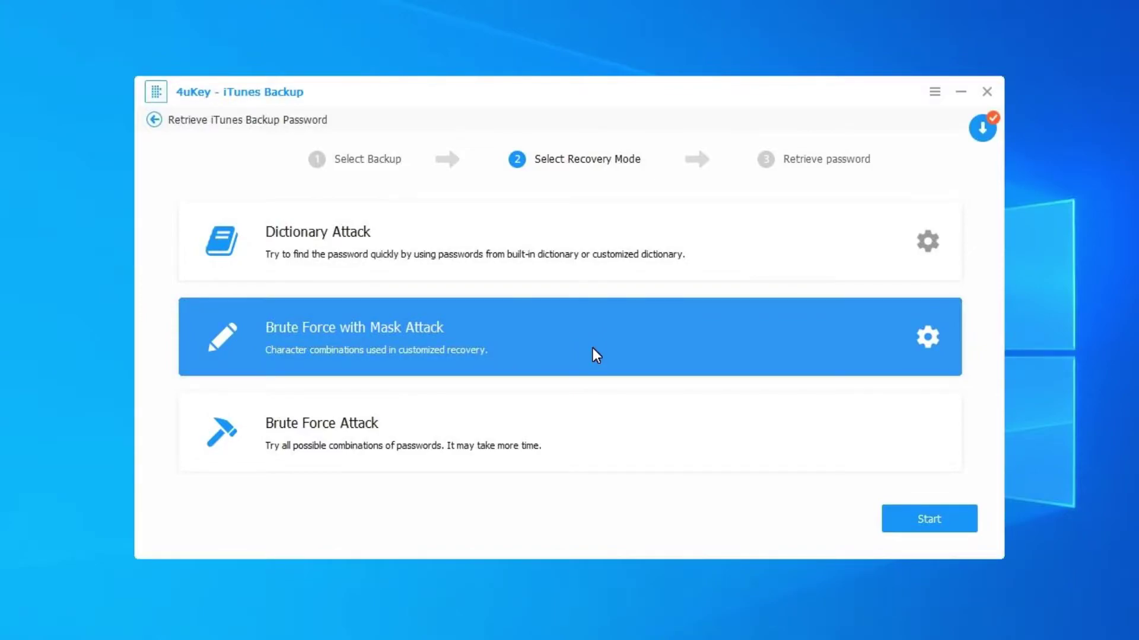
Set the mask attack minimum length to 4, excluding uppercase letters and special symbols.
{"action": "left_click", "coordinate": [928, 336]}
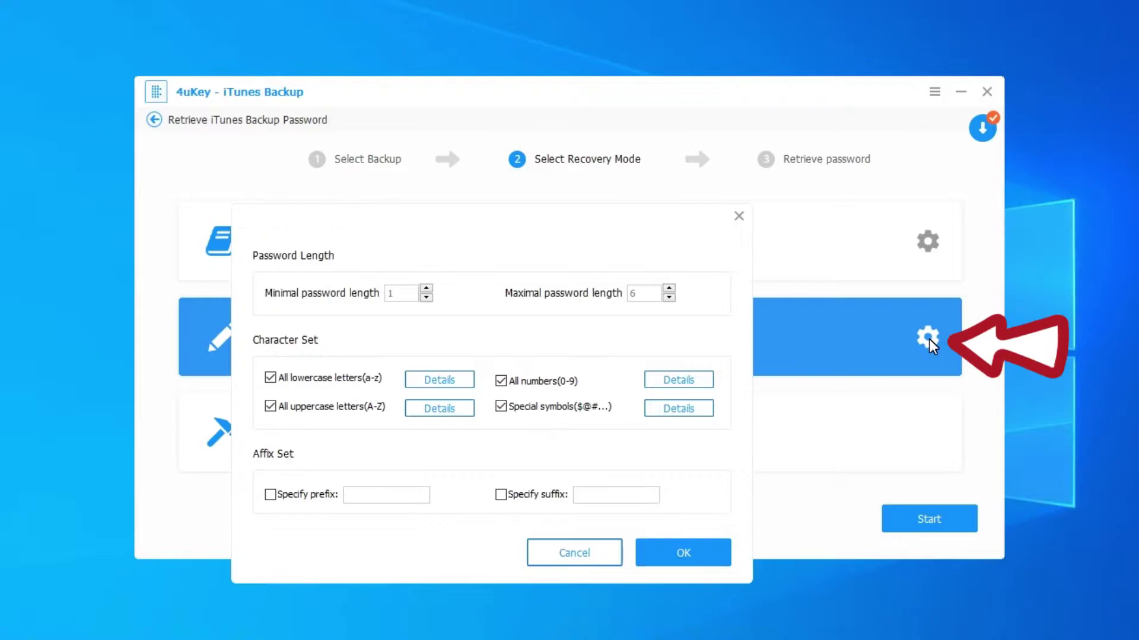
{"action": "left_click", "coordinate": [426, 289]}
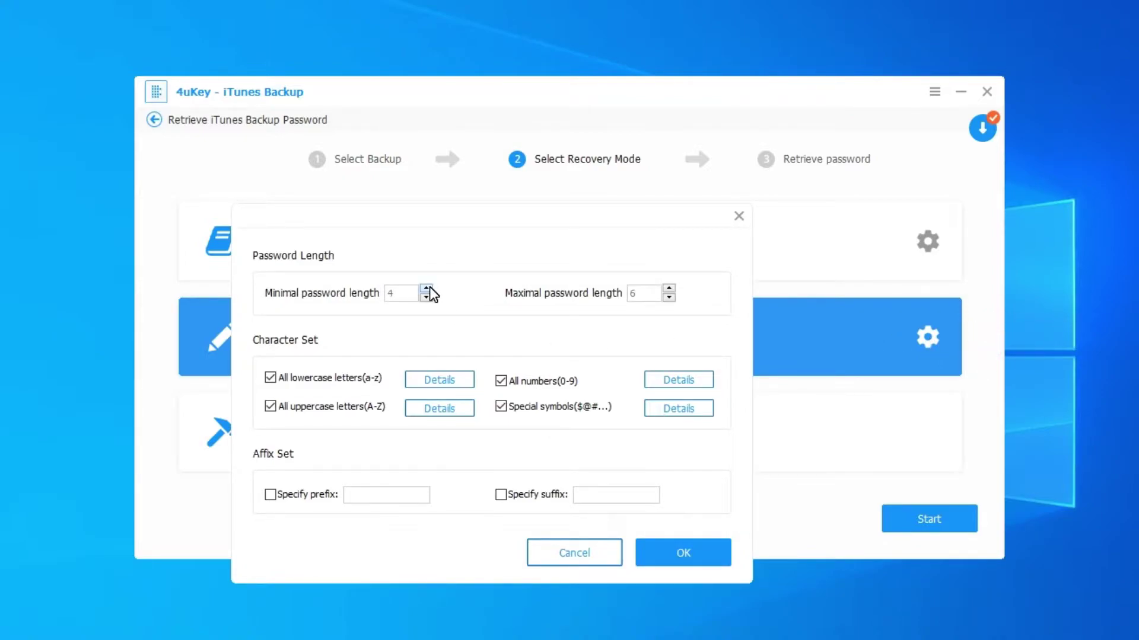
{"action": "left_click", "coordinate": [271, 407]}
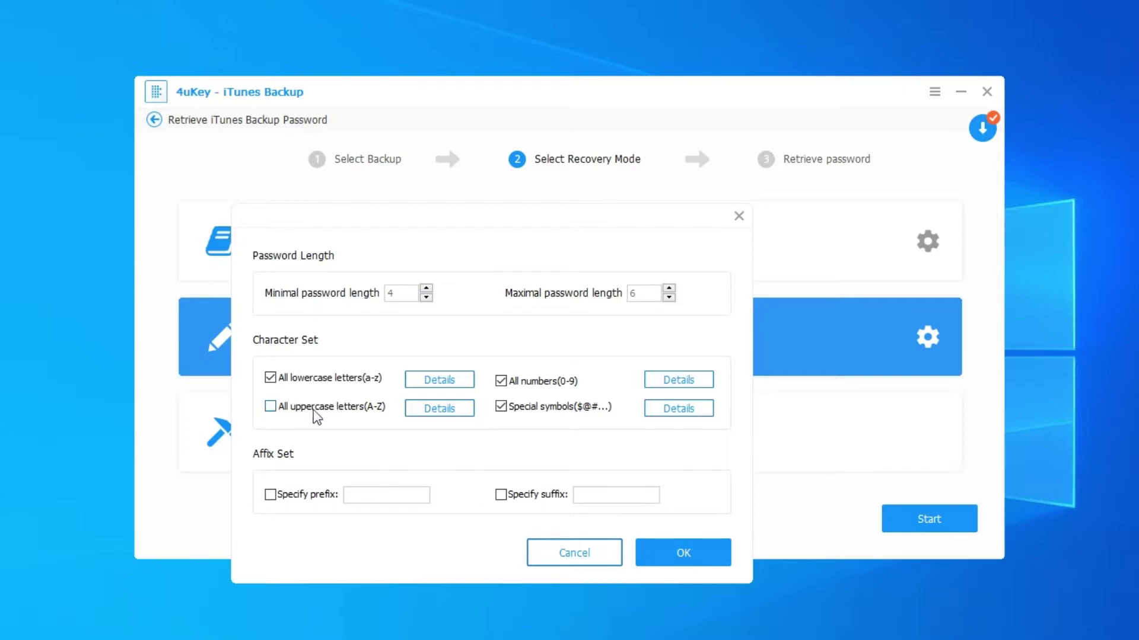
{"action": "left_click", "coordinate": [501, 407]}
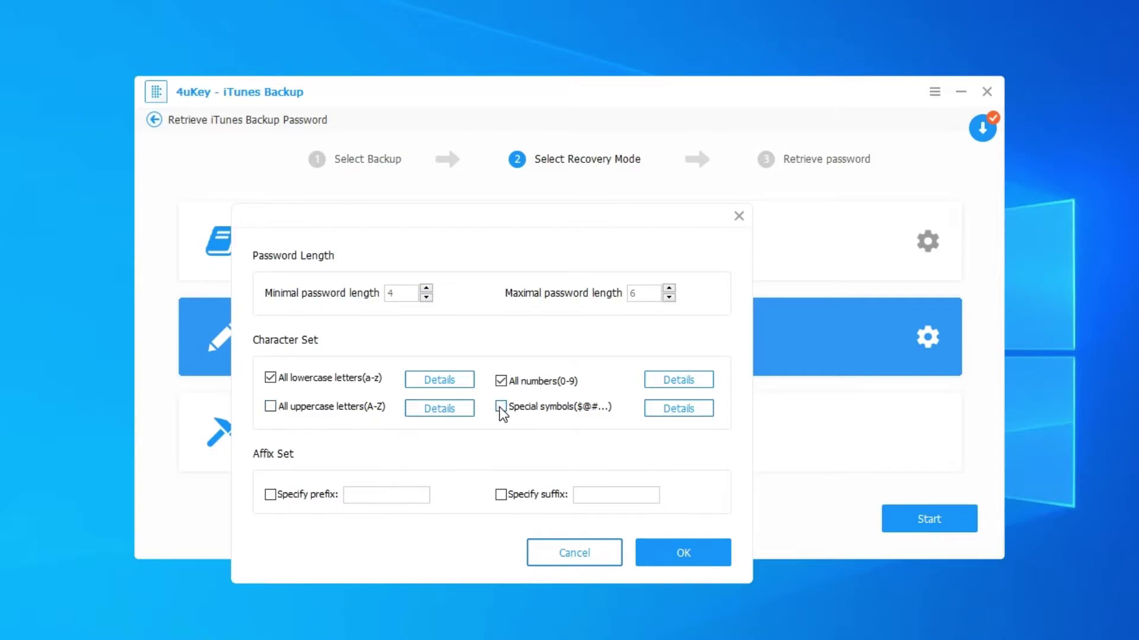
Deselect lowercase letters u–z, l and n, and confirm the letter choice.
{"action": "left_click", "coordinate": [438, 380]}
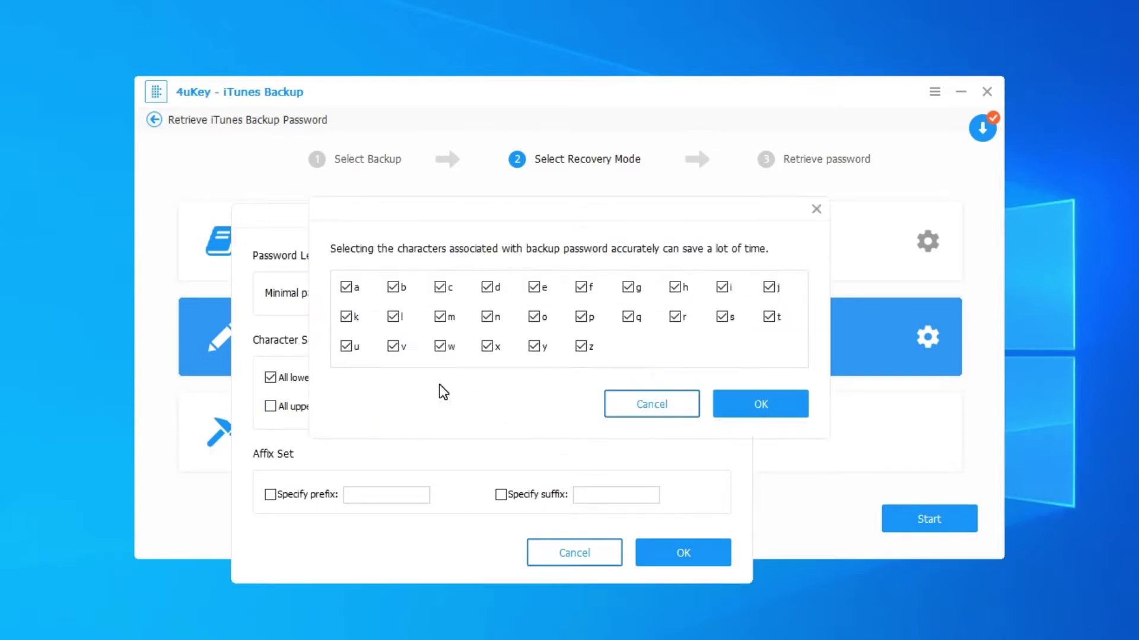
{"action": "left_click", "coordinate": [347, 347]}
{"action": "left_click", "coordinate": [394, 347]}
{"action": "left_click", "coordinate": [440, 345]}
{"action": "left_click", "coordinate": [488, 346]}
{"action": "left_click", "coordinate": [536, 346]}
{"action": "left_click", "coordinate": [583, 346]}
{"action": "left_click", "coordinate": [393, 317]}
{"action": "left_click", "coordinate": [488, 316]}
{"action": "left_click", "coordinate": [761, 404]}
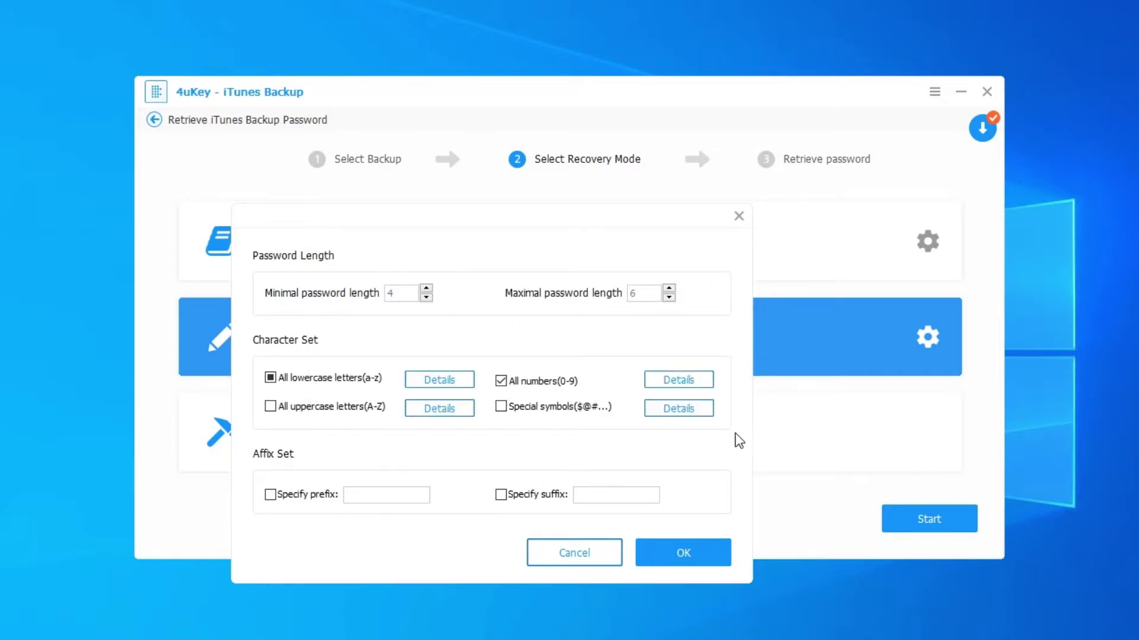
Save the mask settings, reselect Brute Force with Mask Attack and start the password search.
{"action": "left_click", "coordinate": [692, 549]}
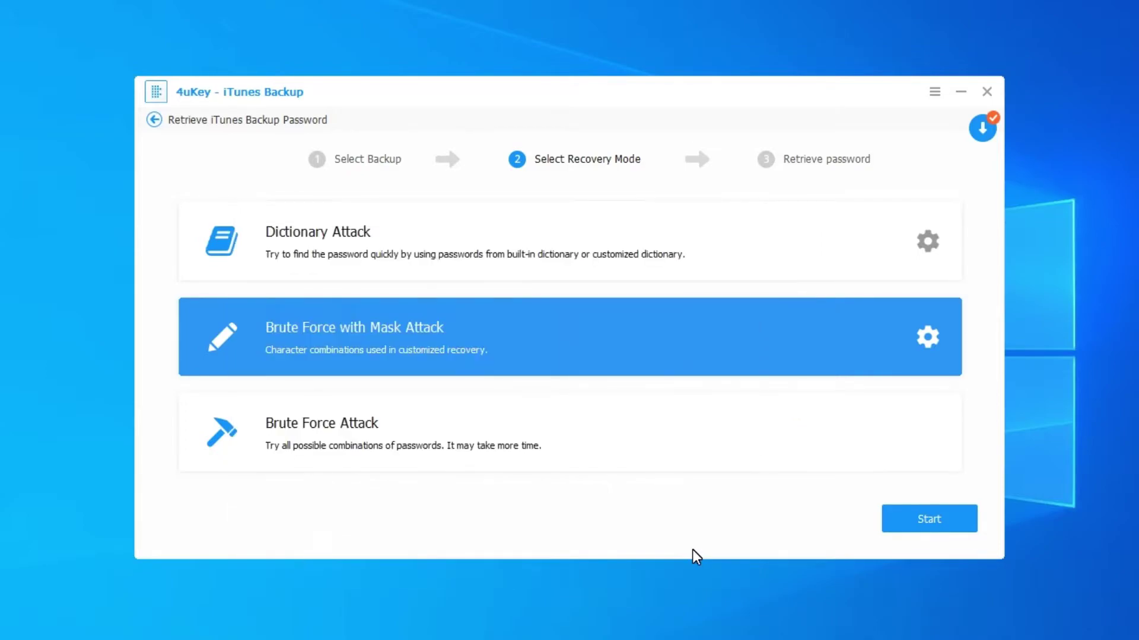
{"action": "left_click", "coordinate": [573, 432]}
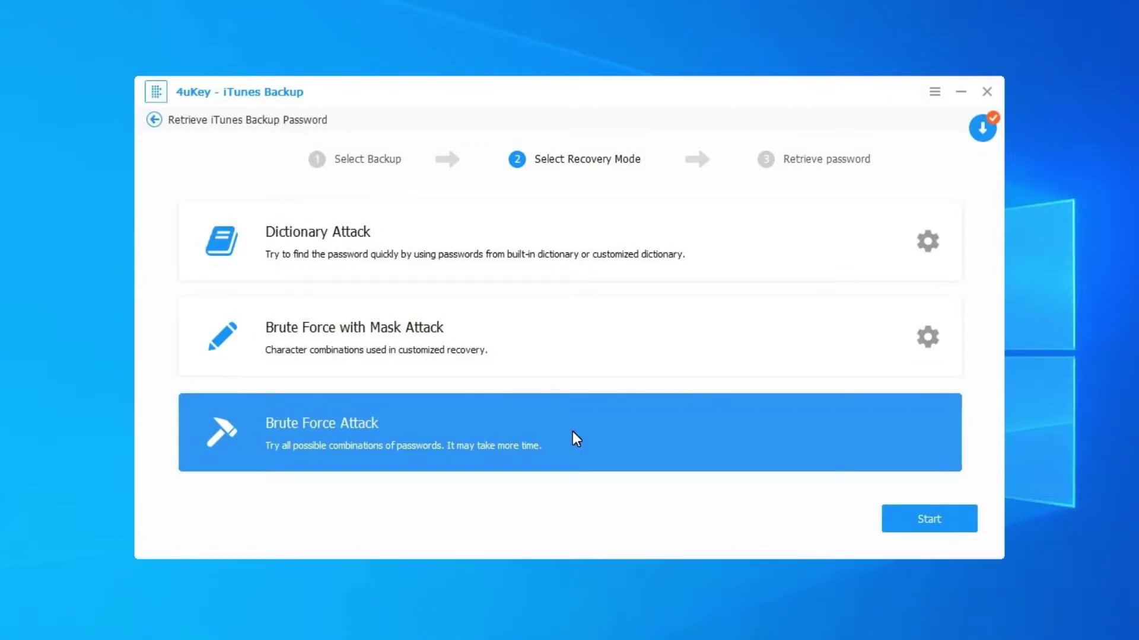
{"action": "left_click", "coordinate": [580, 347]}
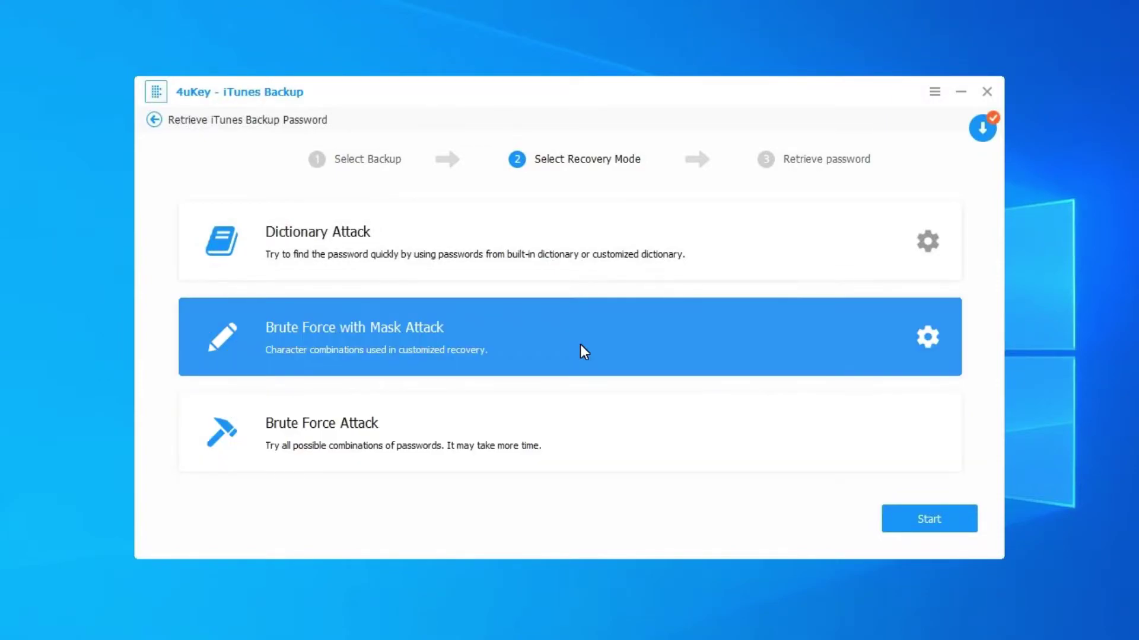
{"action": "left_click", "coordinate": [931, 519]}
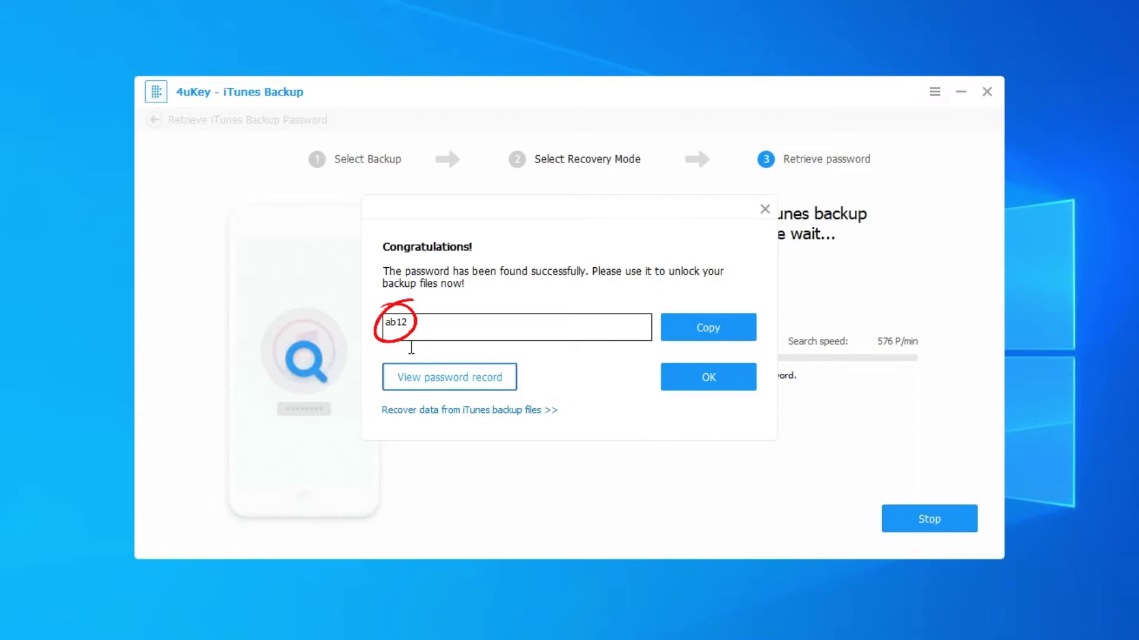
{"action": "left_click", "coordinate": [707, 328]}
{"action": "left_click", "coordinate": [708, 377]}
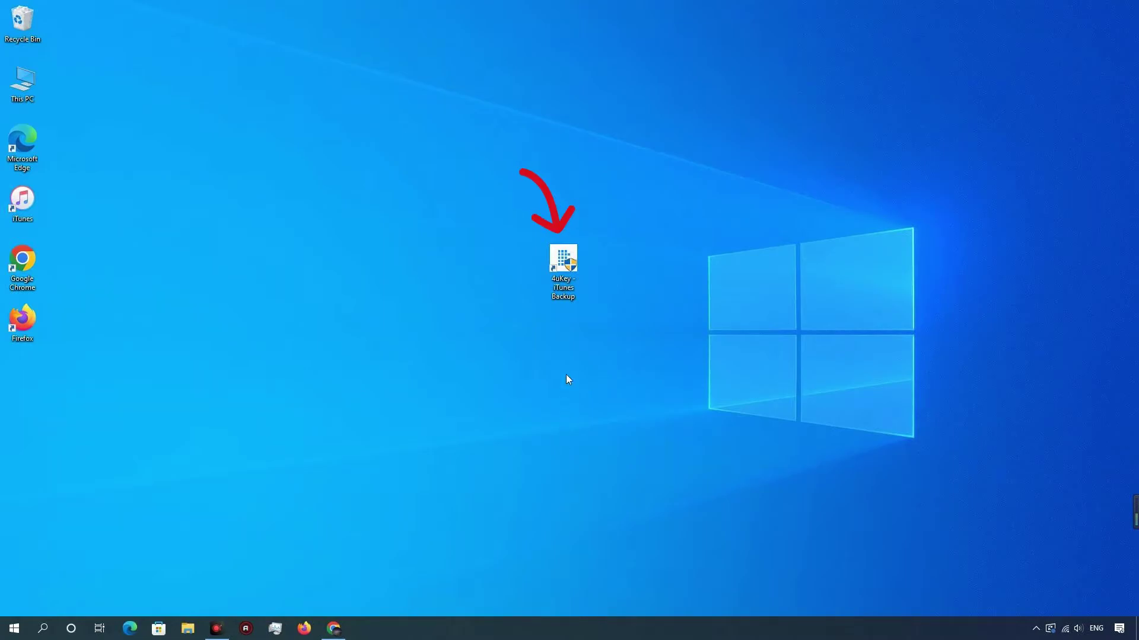
Relaunch 4uKey and start Remove Backup Encryption Settings on the iPhone 7 Plus.
{"action": "left_click", "coordinate": [564, 263]}
{"action": "double_click", "coordinate": [563, 260]}
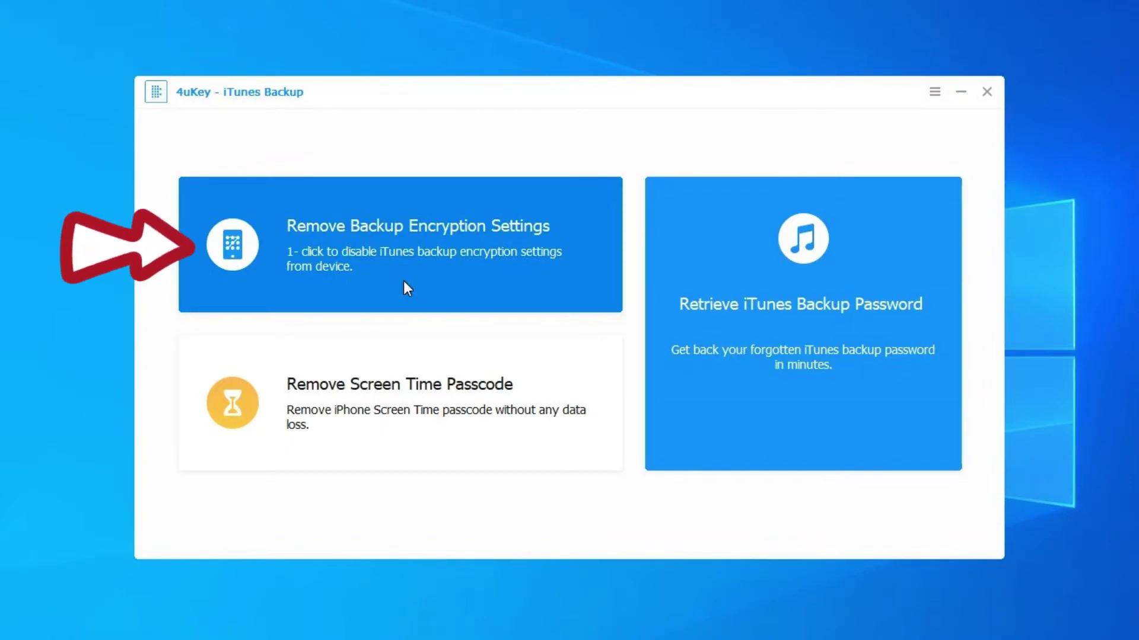
{"action": "left_click", "coordinate": [403, 280]}
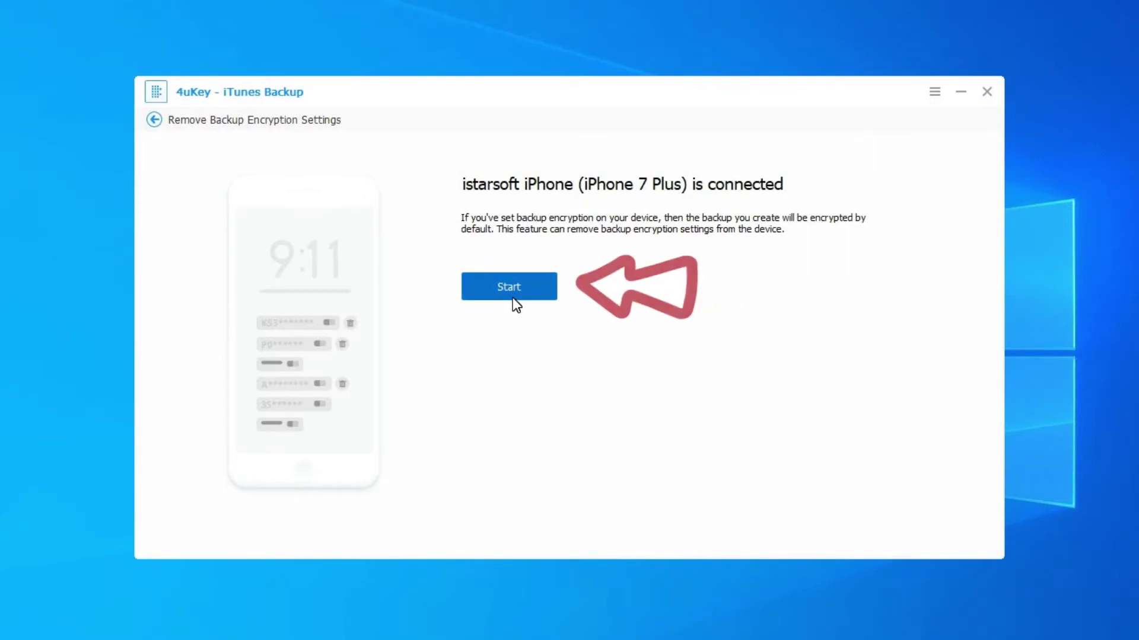
{"action": "left_click", "coordinate": [512, 295]}
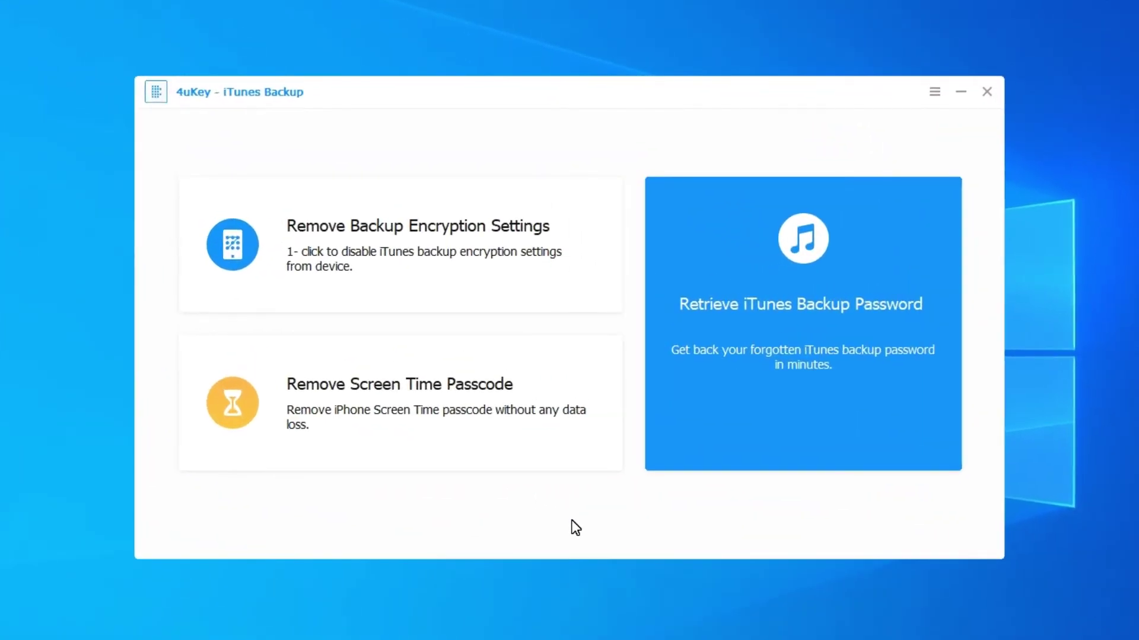
Start Remove Screen Time Passcode, which raises the turn-off-Find-My-iPhone prompt.
{"action": "left_click", "coordinate": [396, 439]}
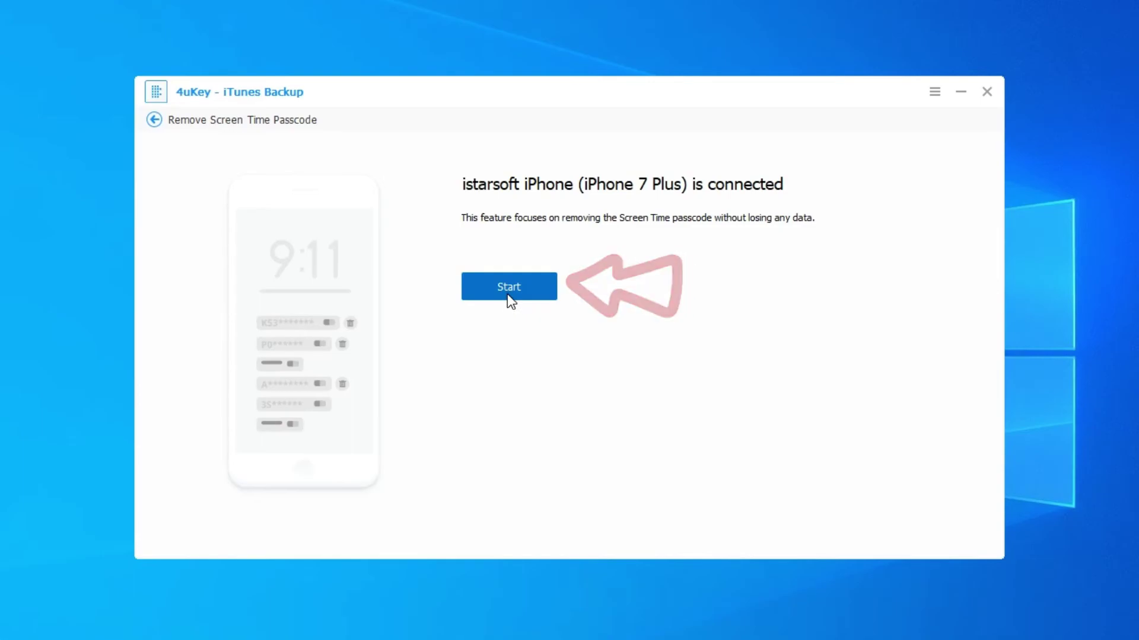
{"action": "left_click", "coordinate": [508, 287]}
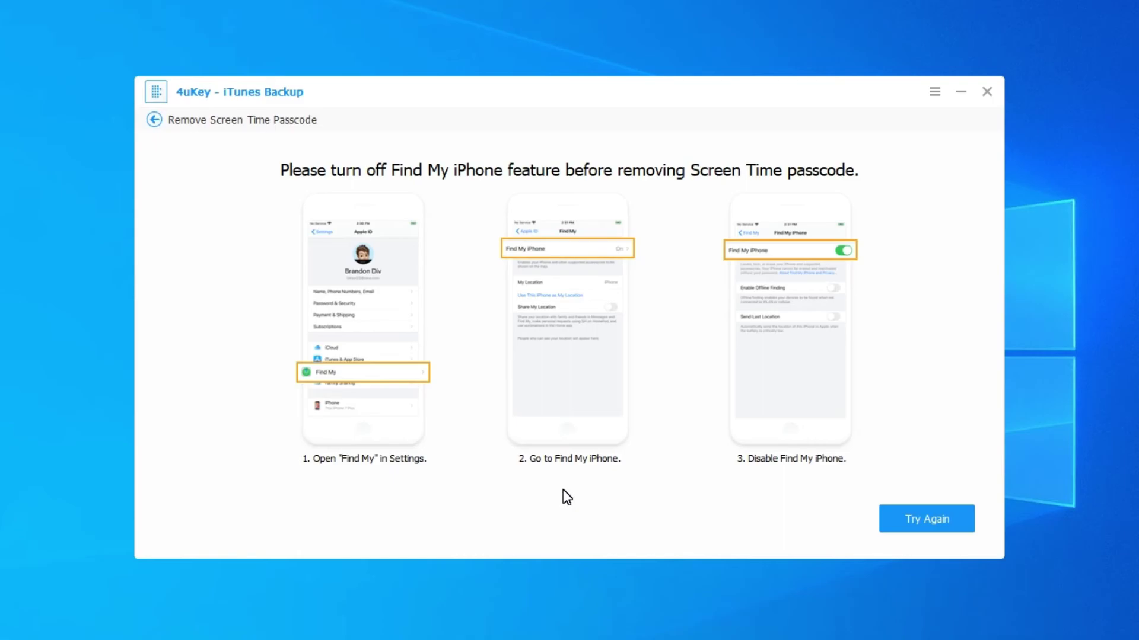
Retry the Screen Time passcode removal once Find My iPhone is turned off.
{"action": "left_click", "coordinate": [925, 520]}
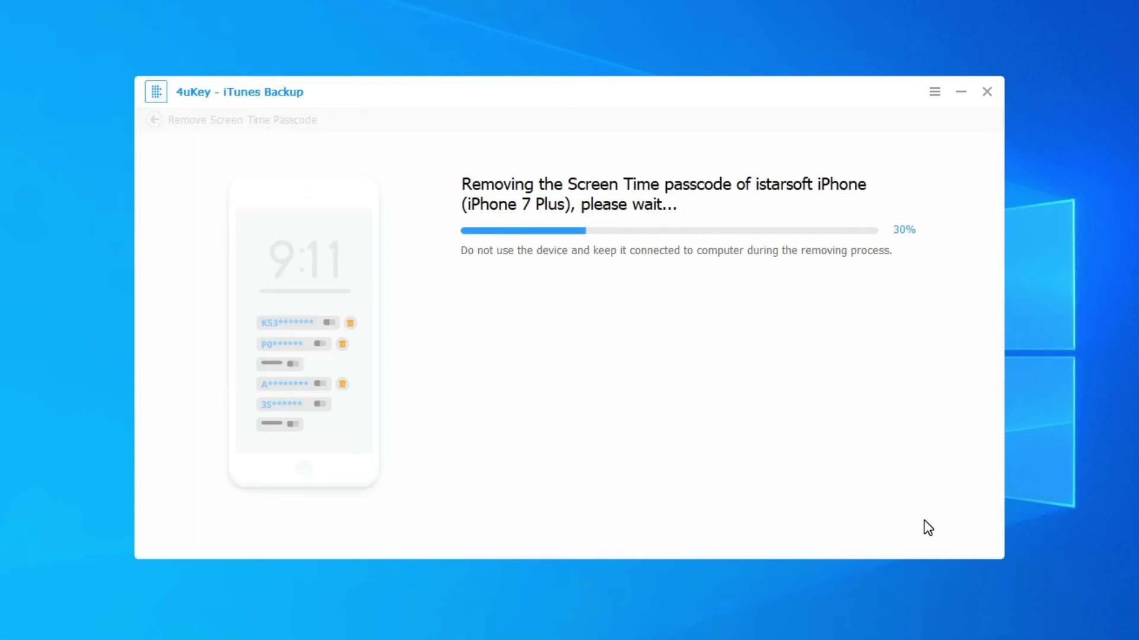